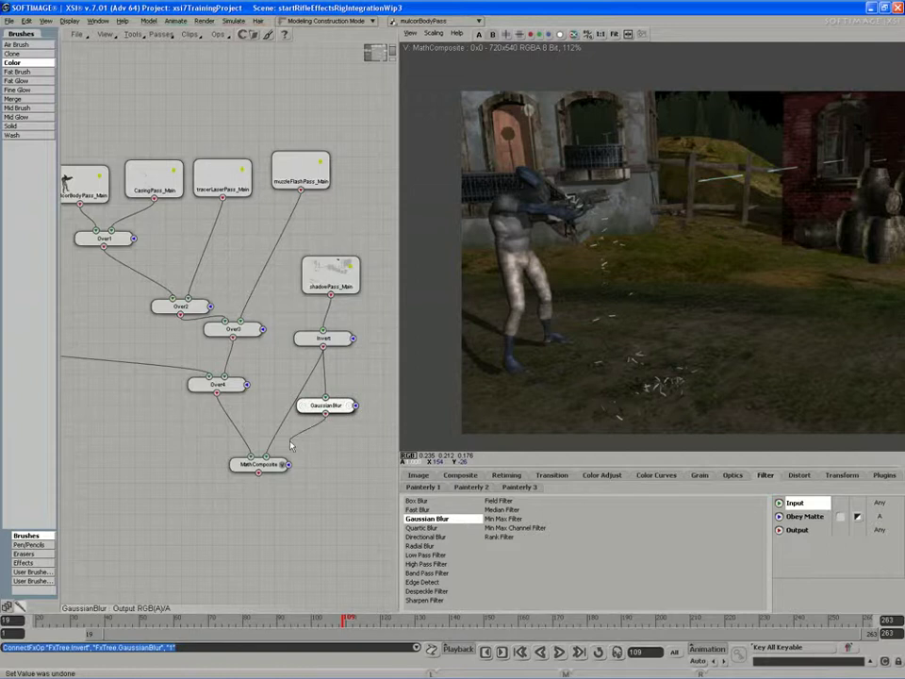
Place the GaussianBlur node below Invert and set its width and height to 4
{"action": "left_click_drag", "start_coordinate": [323, 412], "coordinate": [314, 413]}
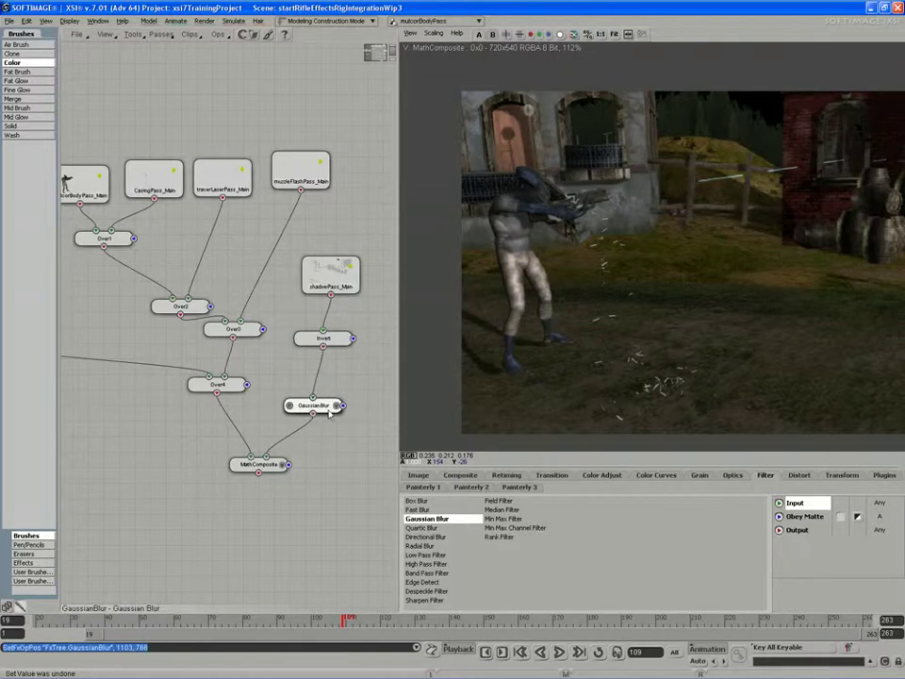
{"action": "double_click", "coordinate": [293, 405]}
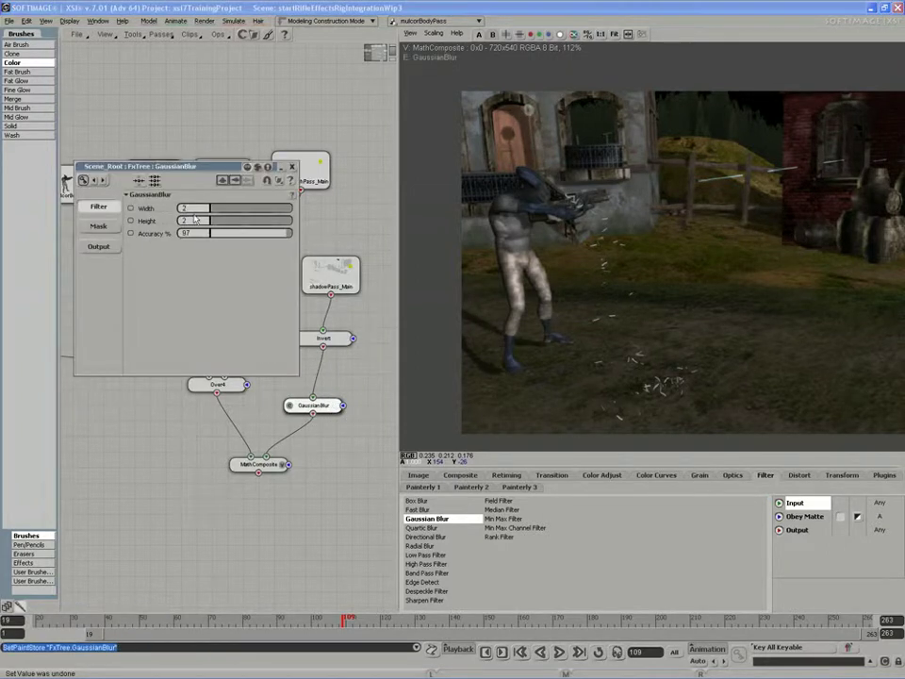
{"action": "type", "text": "4"}
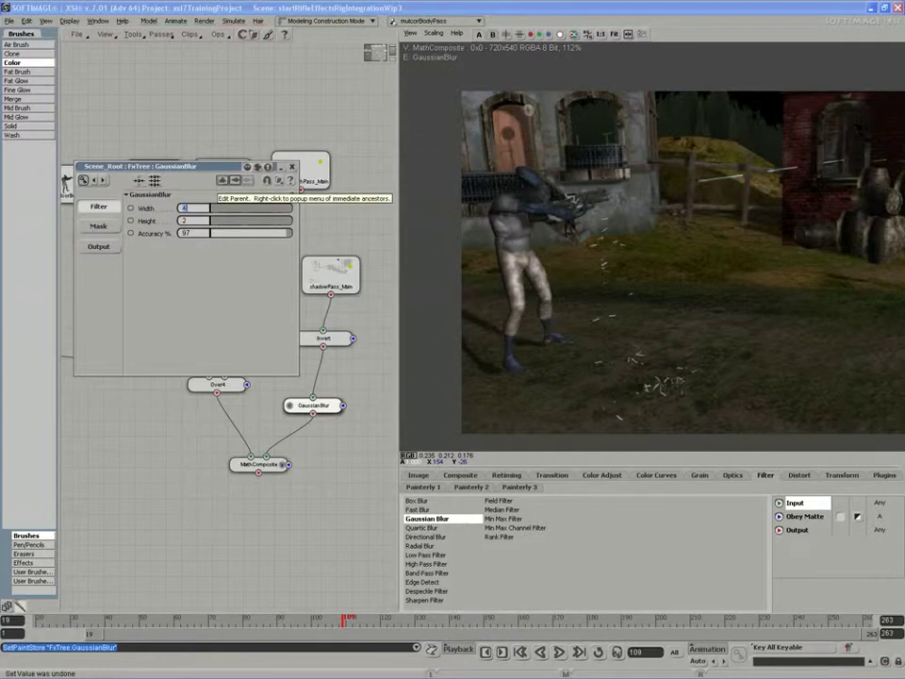
{"action": "key", "text": "Tab"}
{"action": "type", "text": "4"}
{"action": "key", "text": "Tab"}
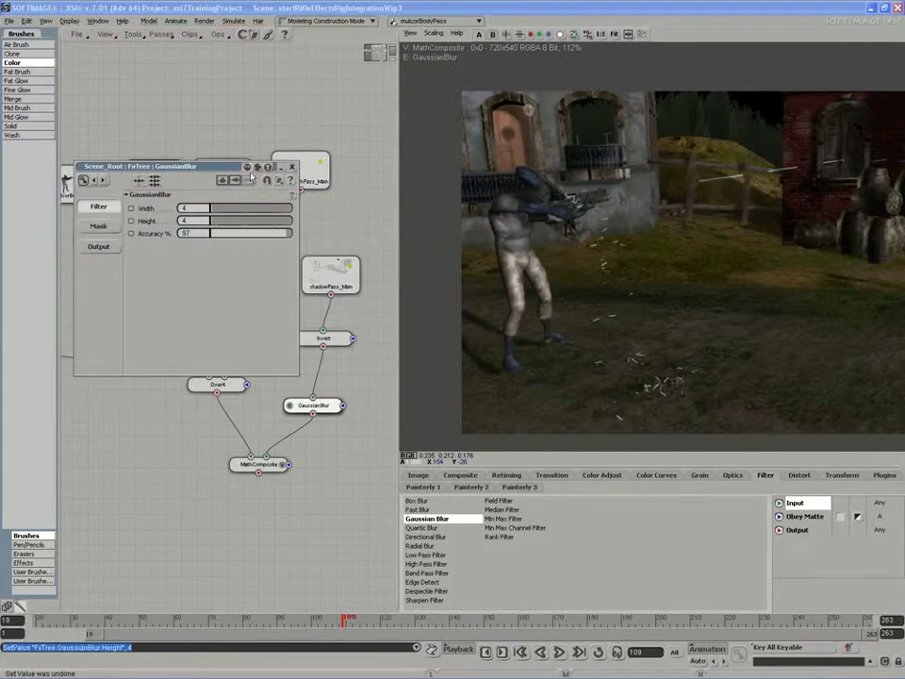
{"action": "left_click", "coordinate": [291, 166]}
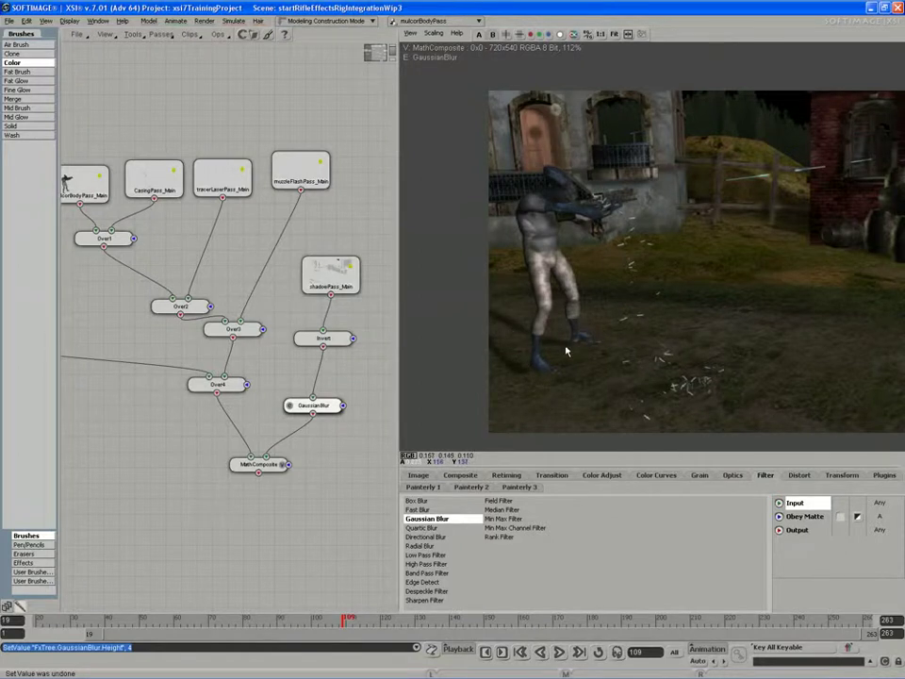
Switch from the compositing layout to the 3D scene layout and make shadowPass the current render pass
{"action": "left_click", "coordinate": [45, 20]}
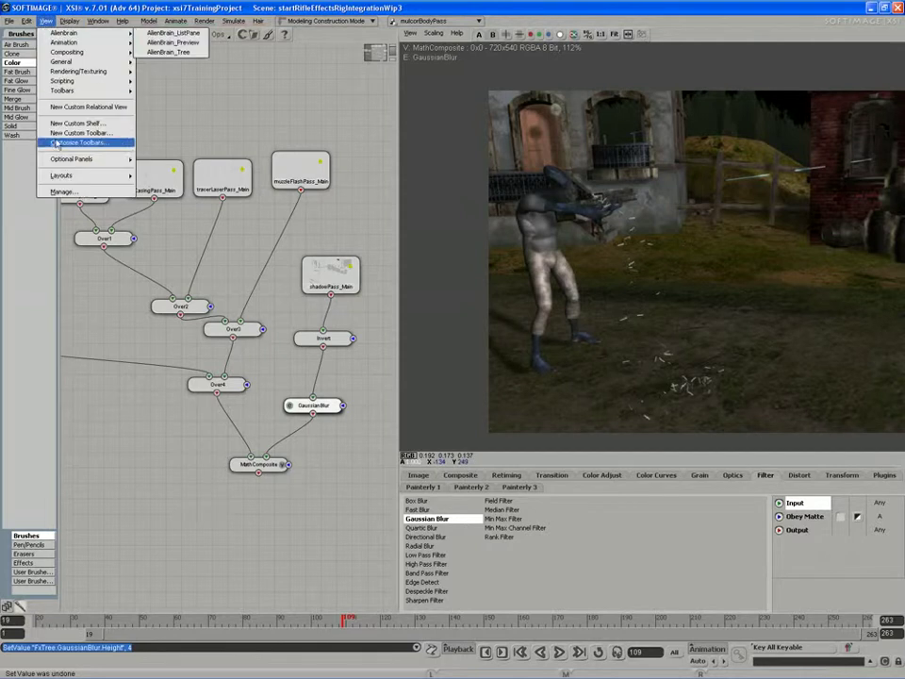
{"action": "mouse_move", "coordinate": [62, 176]}
{"action": "left_click", "coordinate": [158, 177]}
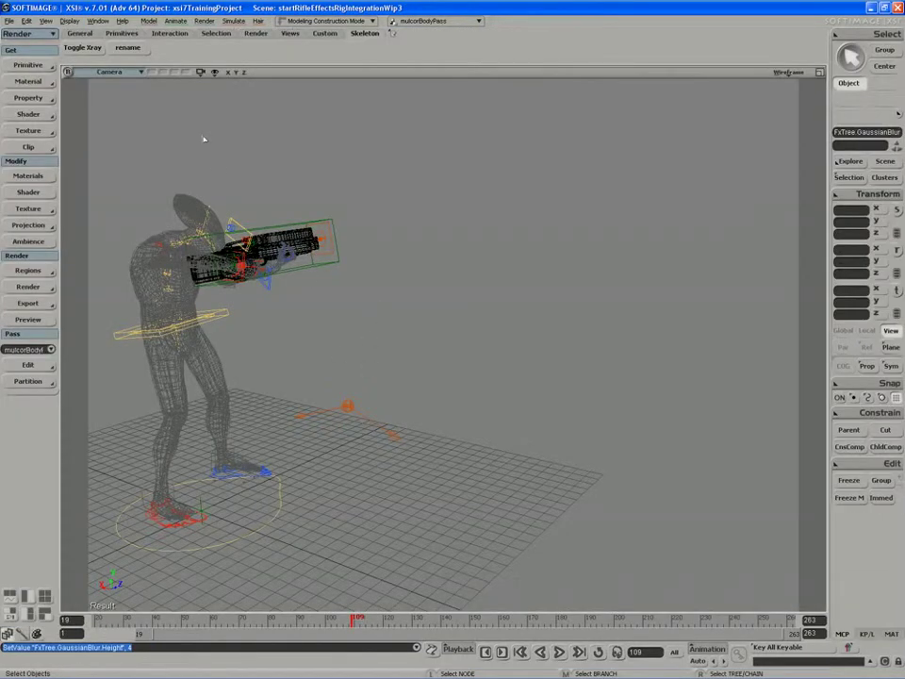
{"action": "left_click", "coordinate": [38, 366]}
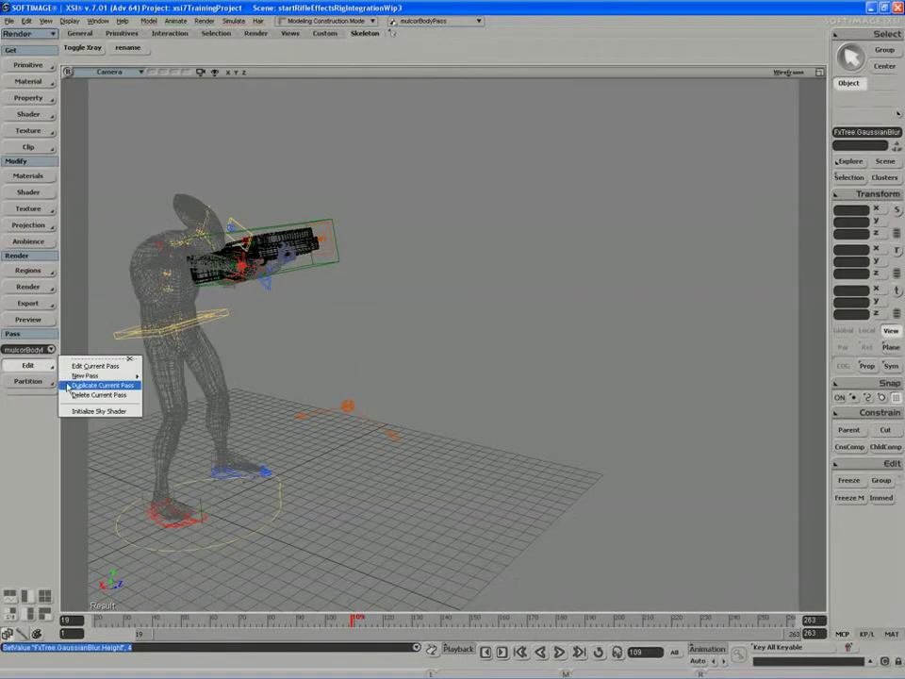
{"action": "mouse_move", "coordinate": [68, 376]}
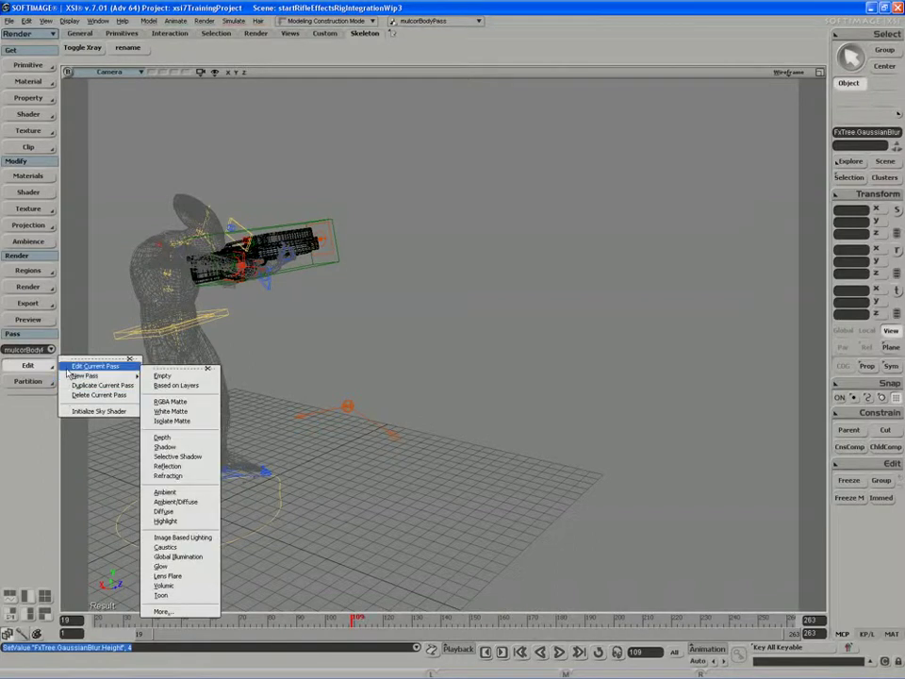
{"action": "left_click", "coordinate": [50, 350]}
{"action": "left_click", "coordinate": [50, 350]}
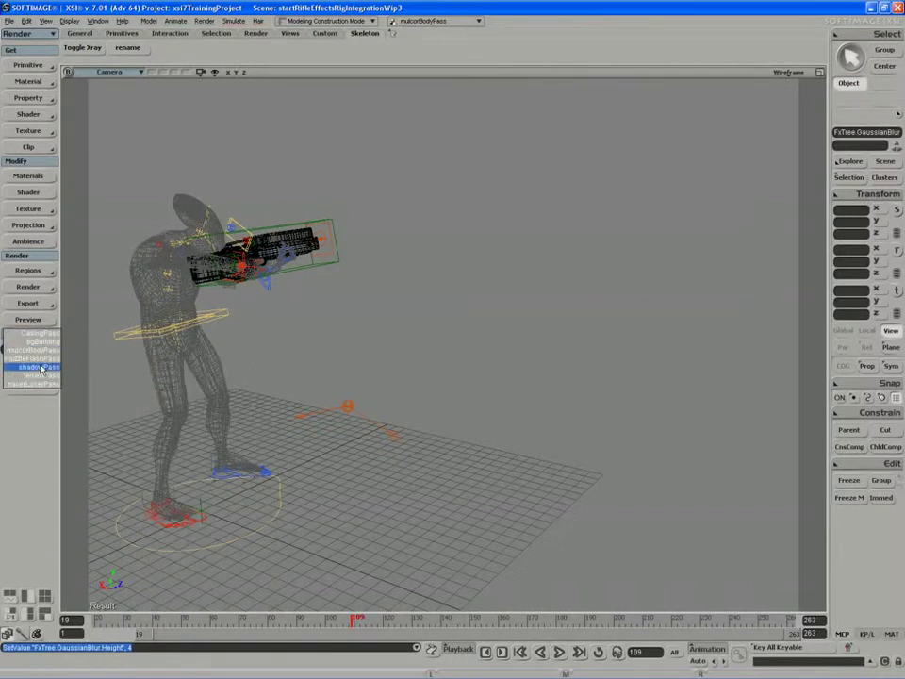
{"action": "left_click", "coordinate": [40, 368]}
{"action": "left_click", "coordinate": [40, 368]}
Show the camera view shaded, look around the character's feet, and restore the original camera view
{"action": "left_click", "coordinate": [788, 73]}
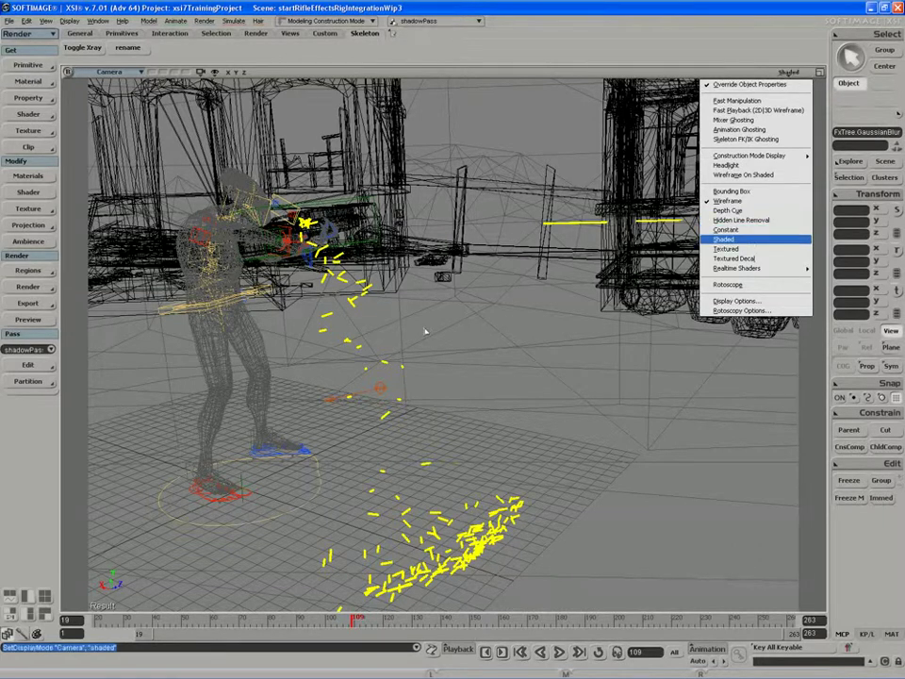
{"action": "left_click", "coordinate": [780, 240]}
{"action": "mouse_move", "coordinate": [427, 337]}
{"action": "right_mouse_down"}
{"action": "mouse_move", "coordinate": [368, 355]}
{"action": "mouse_move", "coordinate": [371, 301]}
{"action": "mouse_move", "coordinate": [402, 237]}
{"action": "mouse_move", "coordinate": [396, 257]}
{"action": "right_mouse_up"}
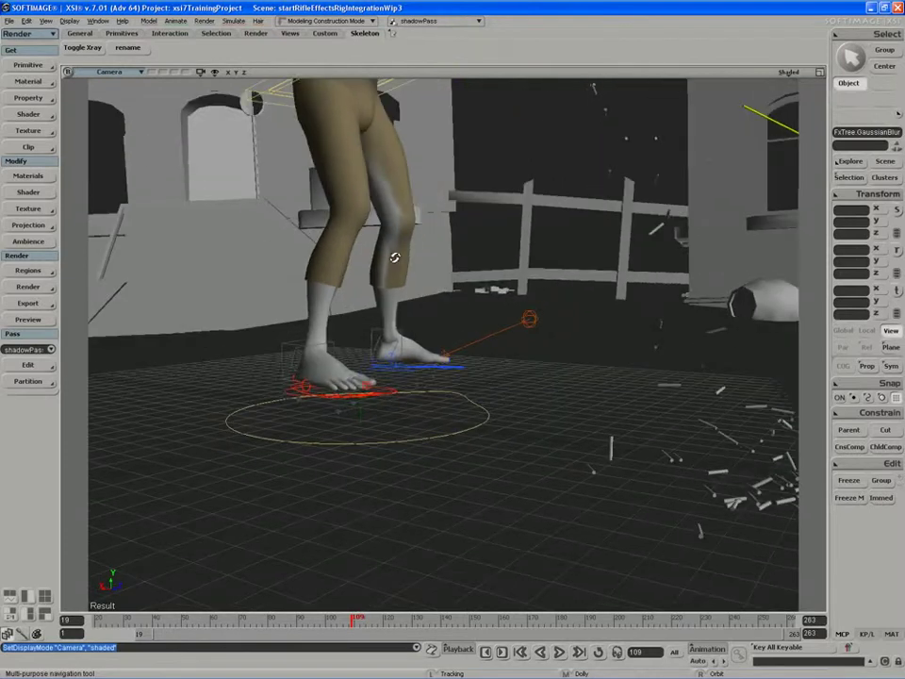
{"action": "key", "text": "alt+z"}
{"action": "key", "text": "alt+z"}
{"action": "key", "text": "alt+z"}
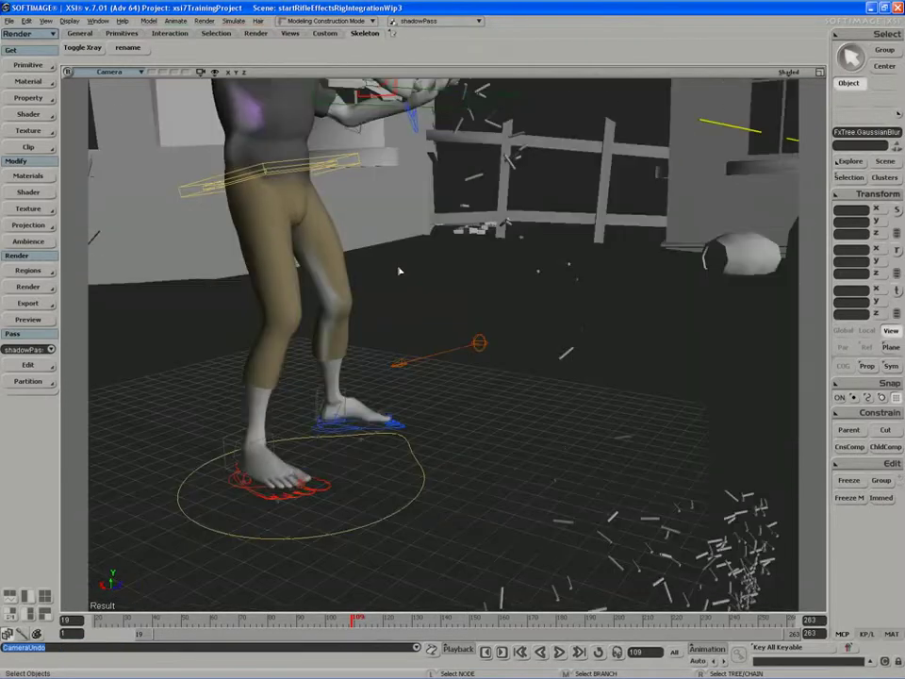
{"action": "key", "text": "alt+z"}
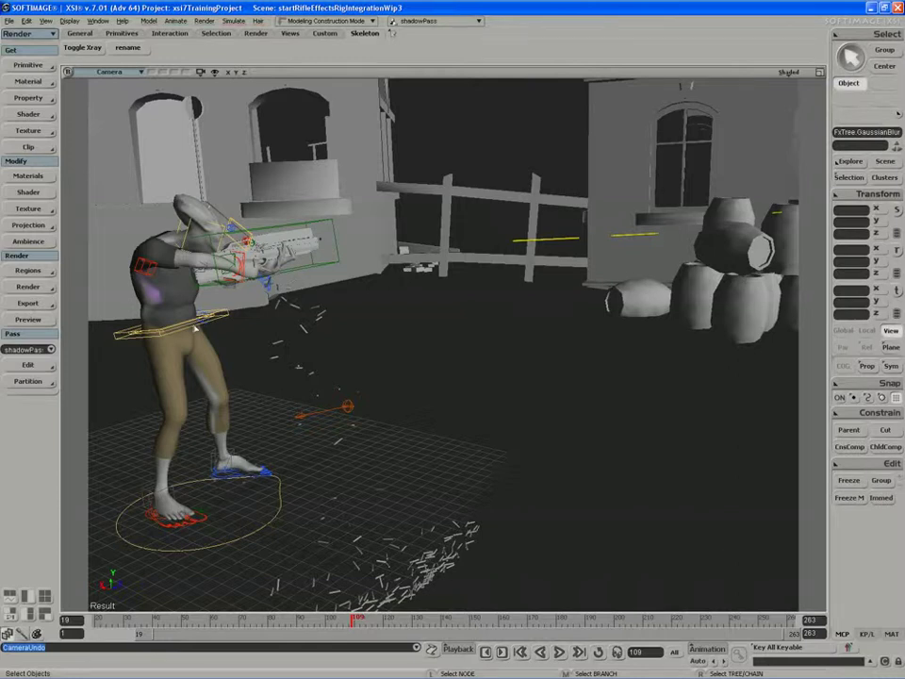
Return to the compositing layout and display the MathComposite output in the viewer
{"action": "left_click", "coordinate": [44, 20]}
{"action": "mouse_move", "coordinate": [118, 178]}
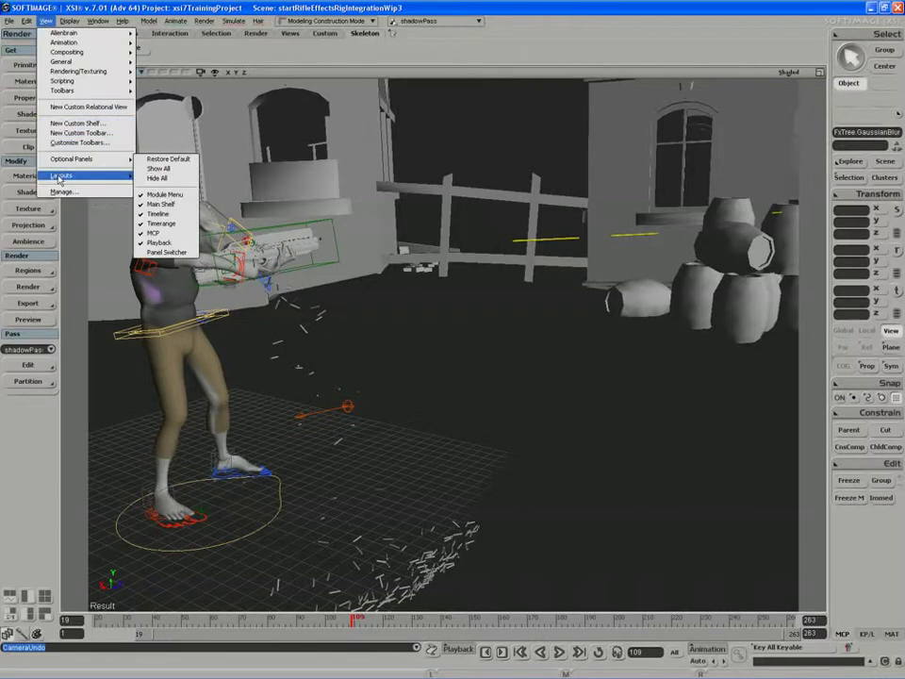
{"action": "left_click", "coordinate": [162, 185]}
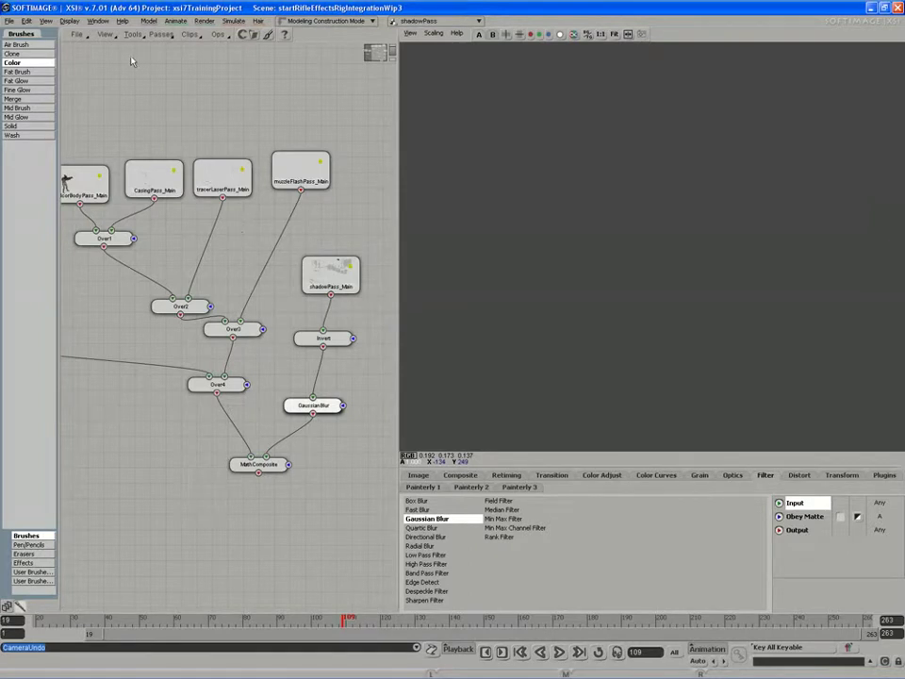
{"action": "left_click", "coordinate": [161, 35]}
{"action": "mouse_move", "coordinate": [144, 38]}
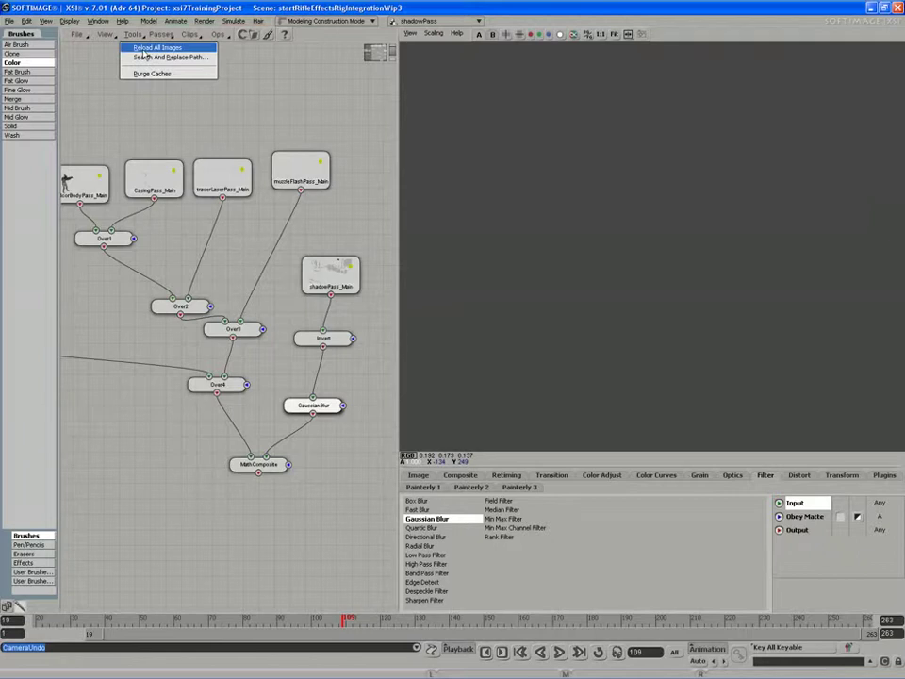
{"action": "left_click", "coordinate": [283, 466]}
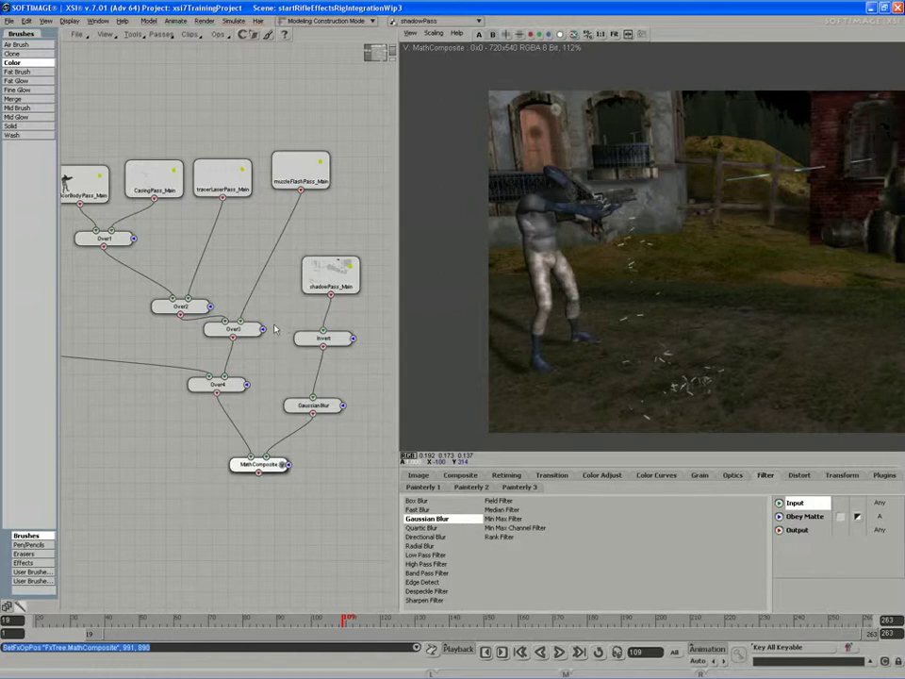
Try a width and height of 6 on the shadow's GaussianBlur node and preview another frame
{"action": "middle_click_drag", "start_coordinate": [315, 358], "coordinate": [307, 328]}
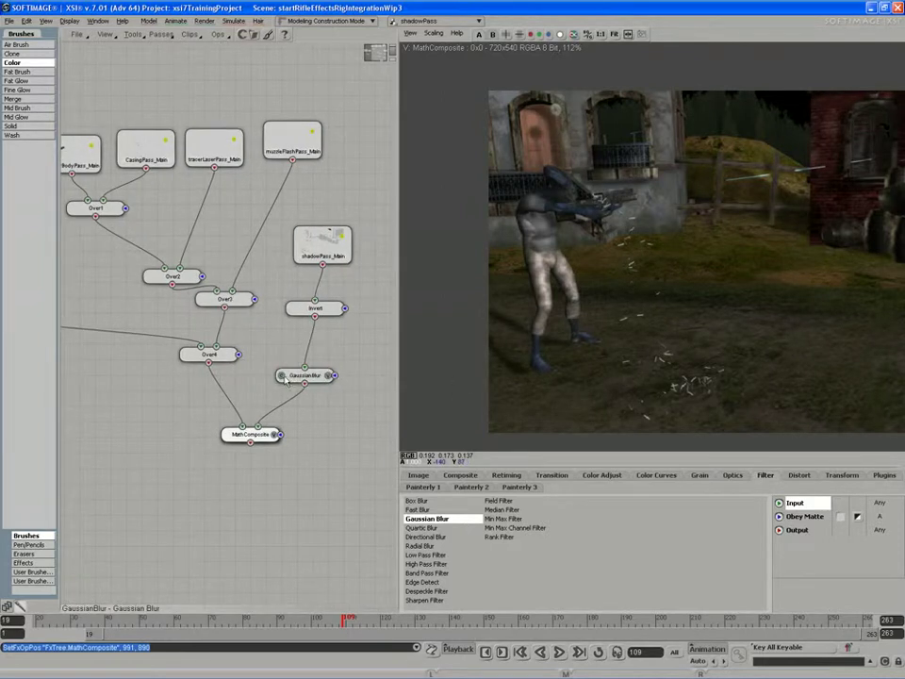
{"action": "double_click", "coordinate": [286, 377]}
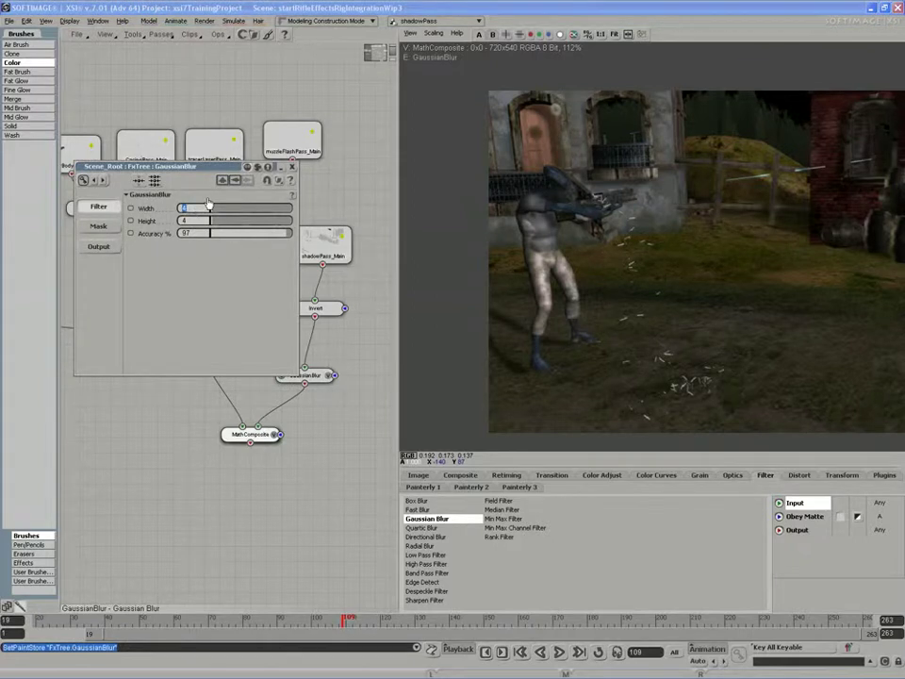
{"action": "key", "text": "Tab"}
{"action": "type", "text": "6"}
{"action": "key", "text": "Tab"}
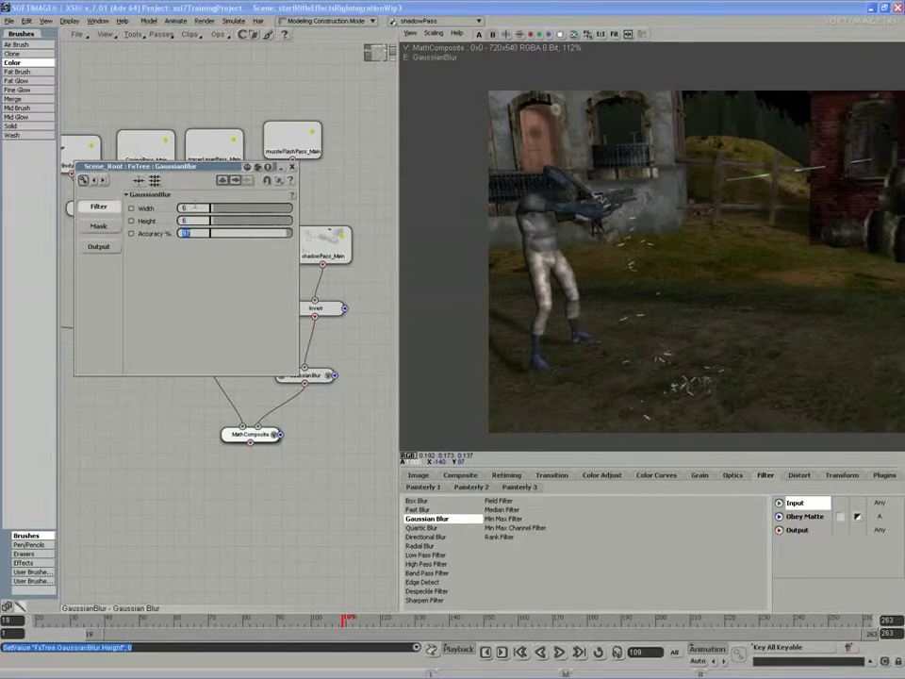
{"action": "left_click", "coordinate": [262, 631]}
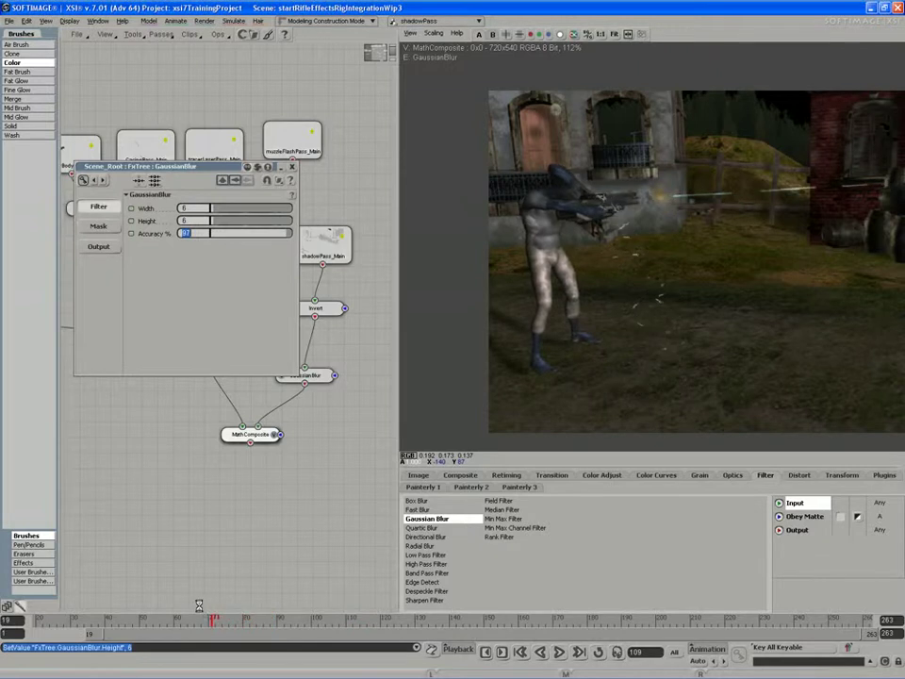
Set the shadow's GaussianBlur width and height to 2 and preview the composite at frame 110
{"action": "double_click", "coordinate": [191, 207]}
{"action": "type", "text": "2"}
{"action": "key", "text": "Tab"}
{"action": "type", "text": "2"}
{"action": "key", "text": "Tab"}
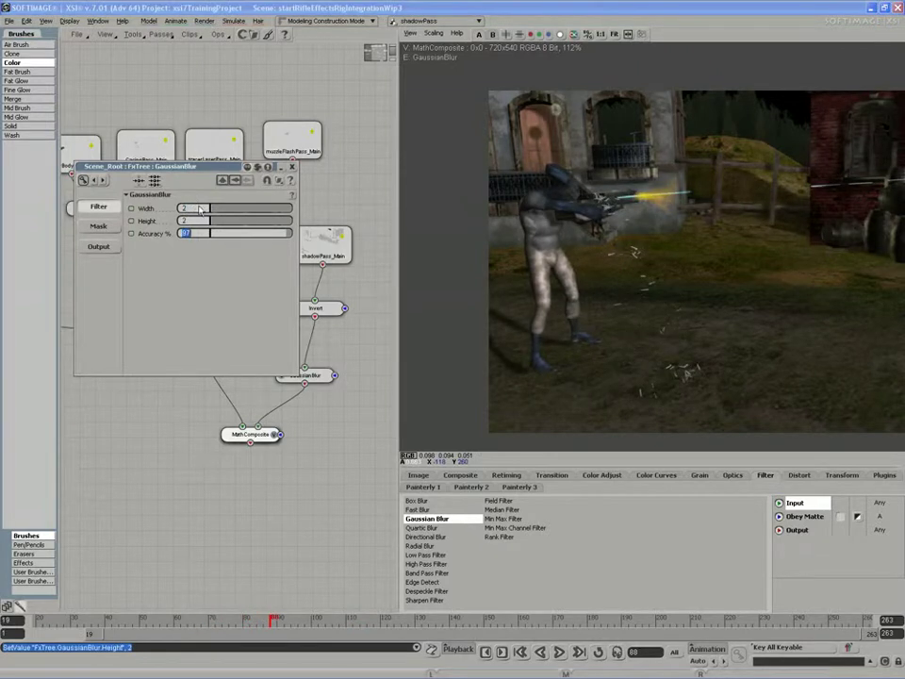
{"action": "left_click_drag", "start_coordinate": [218, 618], "coordinate": [347, 621]}
{"action": "left_click", "coordinate": [292, 167]}
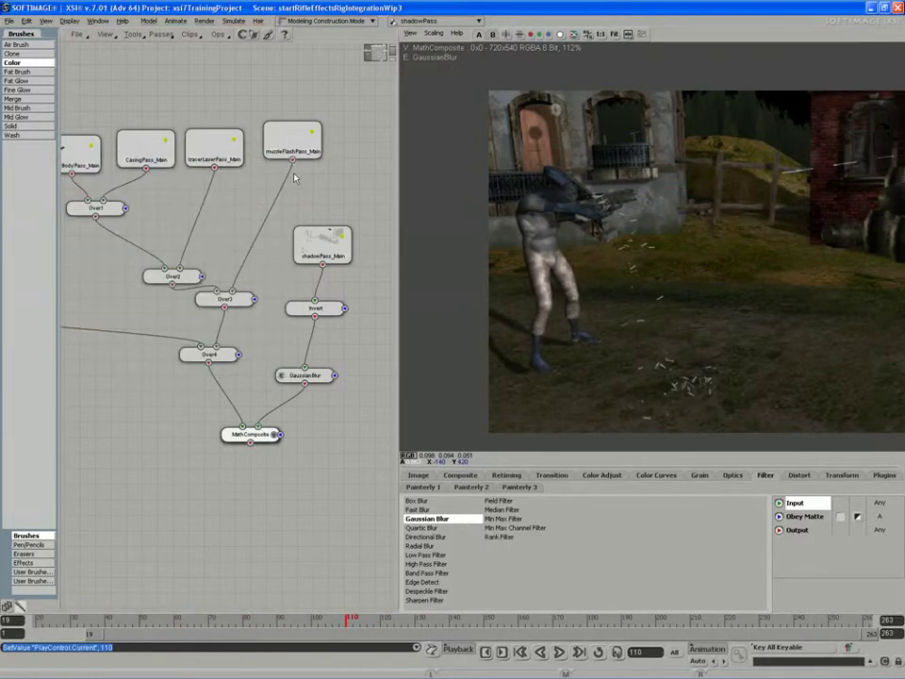
Go to frame 86 and reposition the shadowPass_Main and Invert nodes to make room in the FX tree
{"action": "left_click_drag", "start_coordinate": [357, 344], "coordinate": [339, 332]}
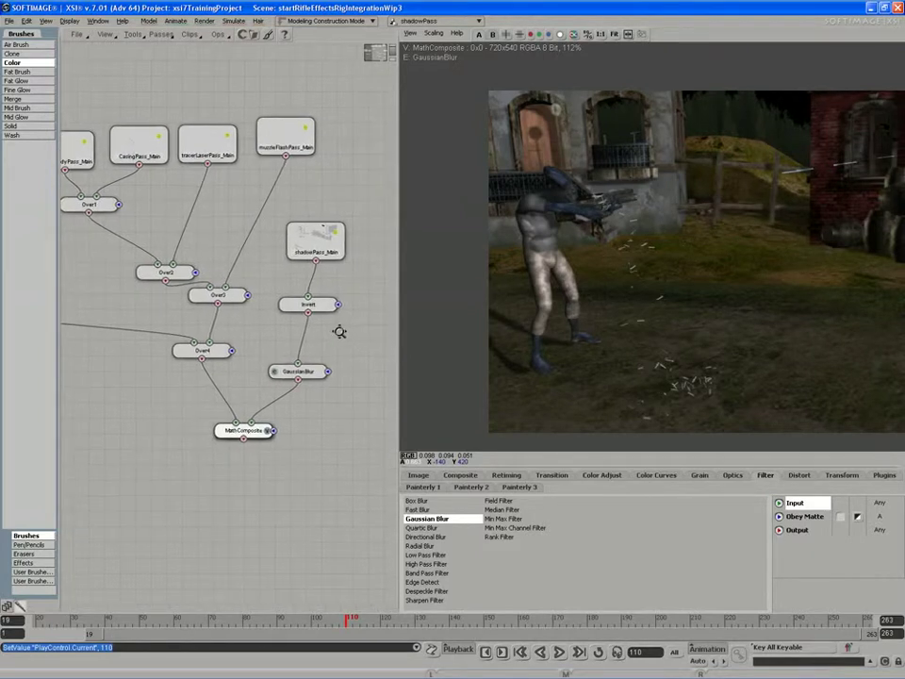
{"action": "mouse_move", "coordinate": [300, 625]}
{"action": "left_mouse_down"}
{"action": "mouse_move", "coordinate": [181, 615]}
{"action": "mouse_move", "coordinate": [264, 619]}
{"action": "left_mouse_up"}
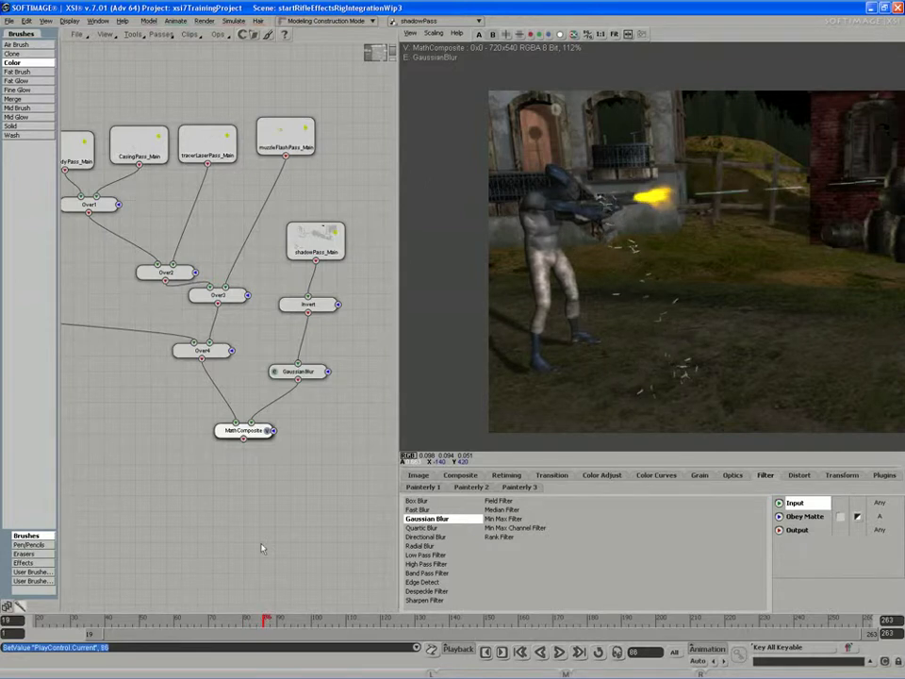
{"action": "left_click_drag", "start_coordinate": [319, 250], "coordinate": [340, 250]}
{"action": "left_click_drag", "start_coordinate": [319, 306], "coordinate": [340, 318]}
{"action": "left_click_drag", "start_coordinate": [339, 248], "coordinate": [343, 253]}
{"action": "key", "text": "z"}
{"action": "right_click_drag", "start_coordinate": [303, 304], "coordinate": [295, 310]}
{"action": "left_click_drag", "start_coordinate": [295, 310], "coordinate": [290, 308]}
Add a second Math Composite node below the existing one and reposition the muzzleFlashPass_Main node
{"action": "left_click", "coordinate": [461, 477]}
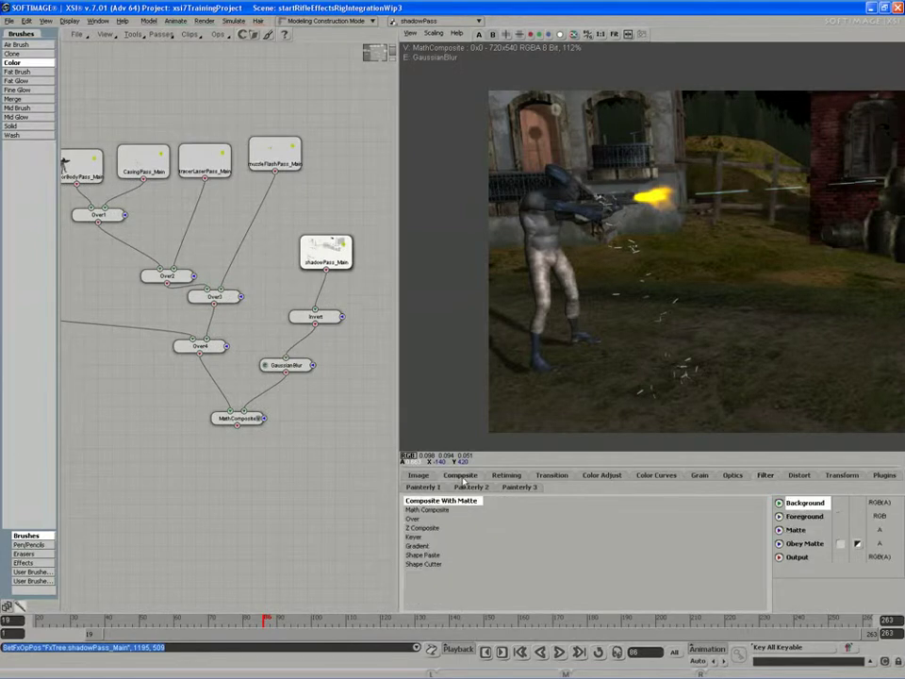
{"action": "left_click_drag", "start_coordinate": [427, 510], "coordinate": [313, 444]}
{"action": "left_click_drag", "start_coordinate": [269, 153], "coordinate": [275, 148]}
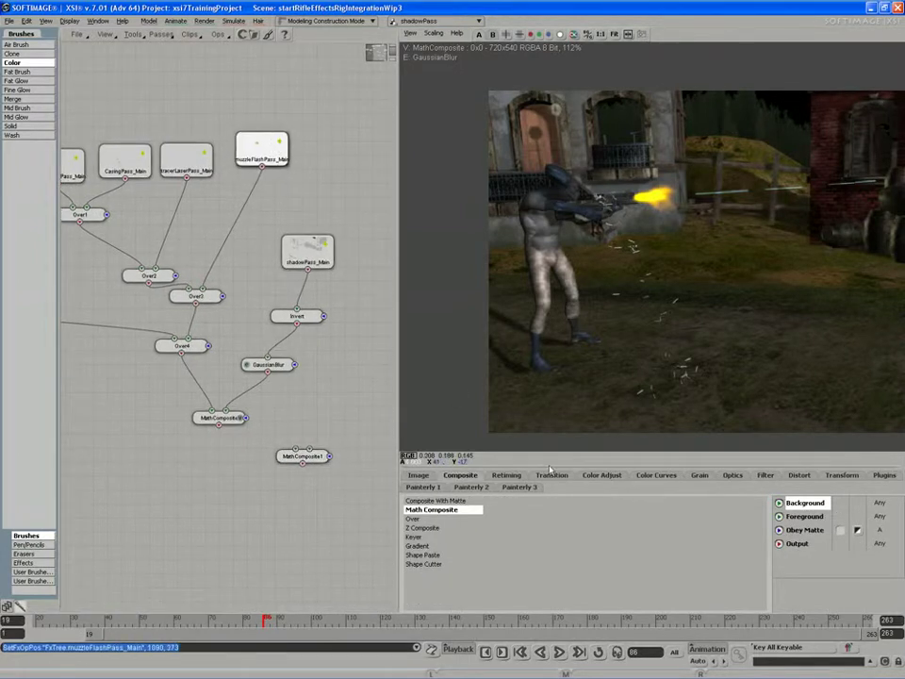
Add a second Gaussian Blur node above MathComposite1, feed it from muzzleFlashPass_Main and view its output
{"action": "left_click", "coordinate": [765, 475]}
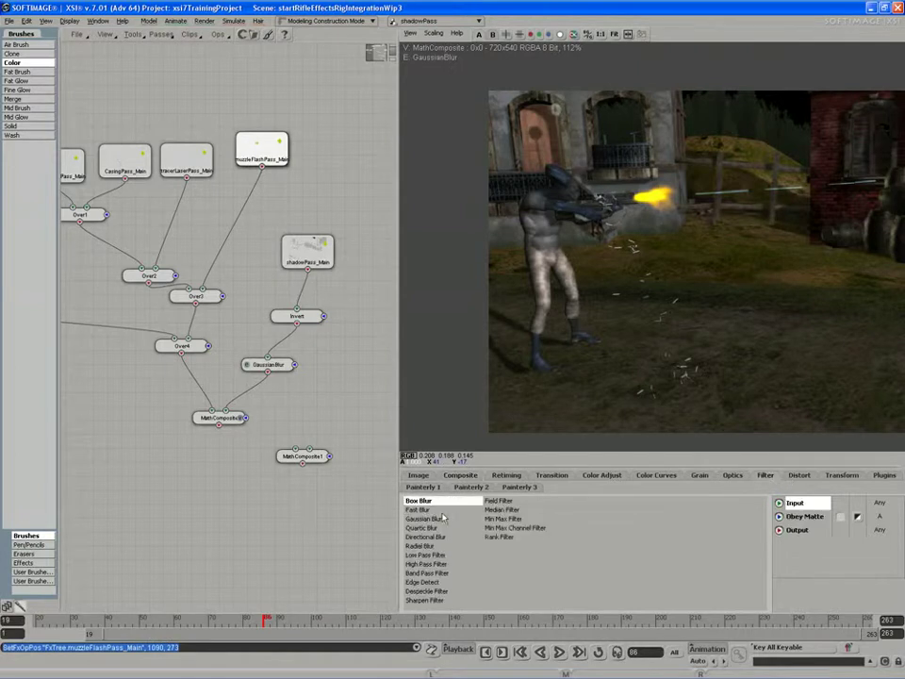
{"action": "left_click_drag", "start_coordinate": [438, 518], "coordinate": [330, 406]}
{"action": "left_click_drag", "start_coordinate": [316, 454], "coordinate": [320, 474]}
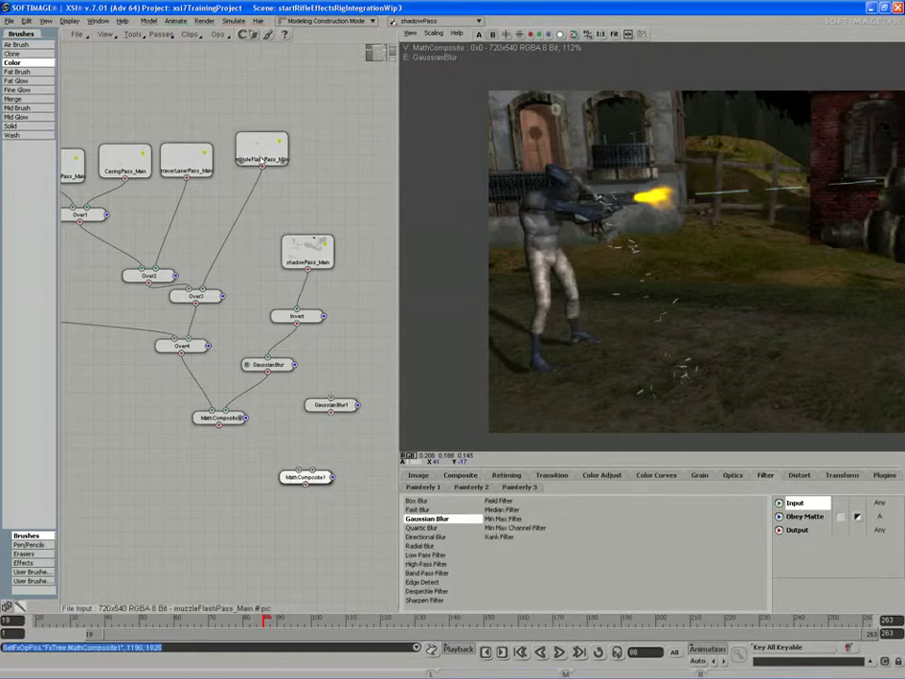
{"action": "left_click_drag", "start_coordinate": [247, 160], "coordinate": [346, 393]}
{"action": "left_click", "coordinate": [367, 395]}
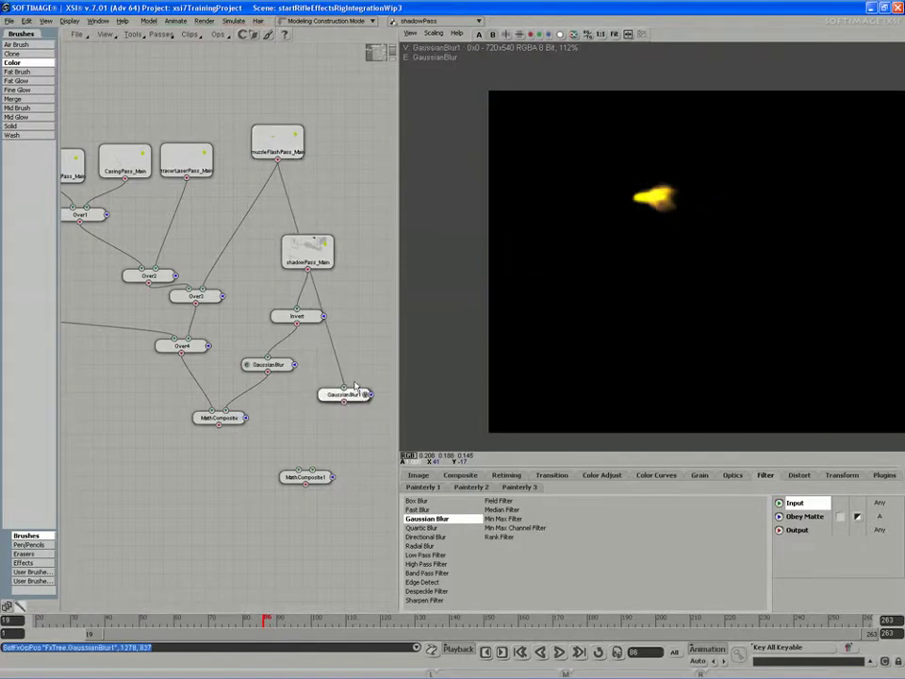
Adjust the muzzle flash's GaussianBlur1 and set its width and height to 8
{"action": "double_click", "coordinate": [325, 395]}
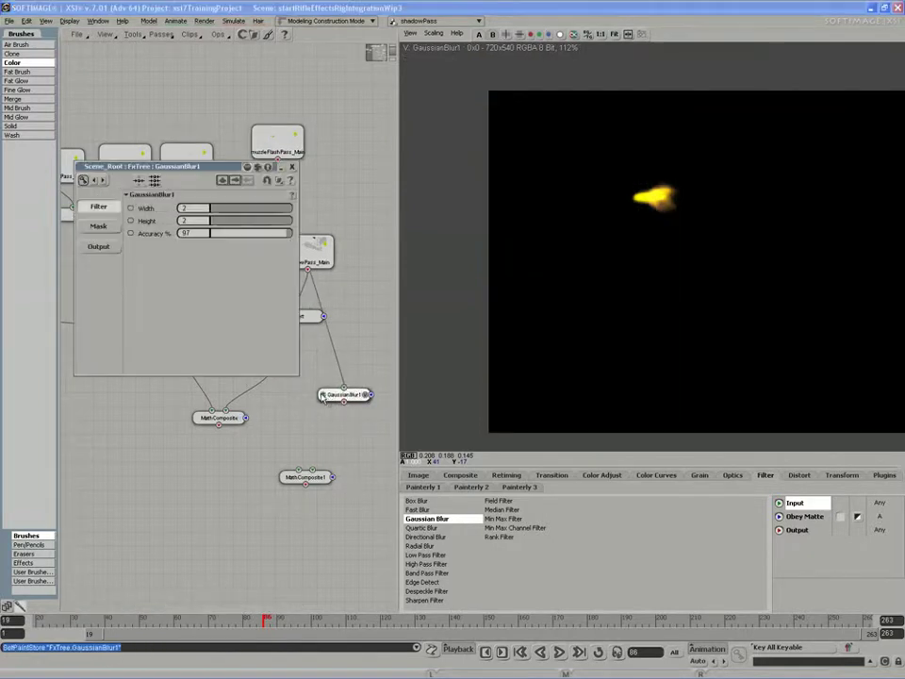
{"action": "left_click", "coordinate": [216, 219]}
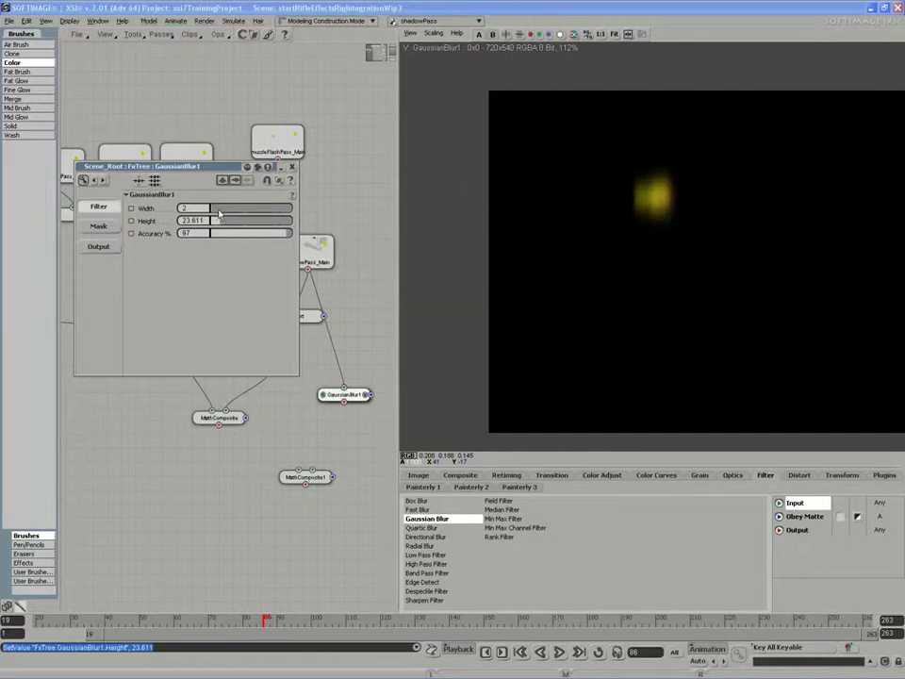
{"action": "left_click", "coordinate": [221, 208]}
{"action": "left_click", "coordinate": [217, 220]}
{"action": "left_click_drag", "start_coordinate": [219, 208], "coordinate": [215, 209]}
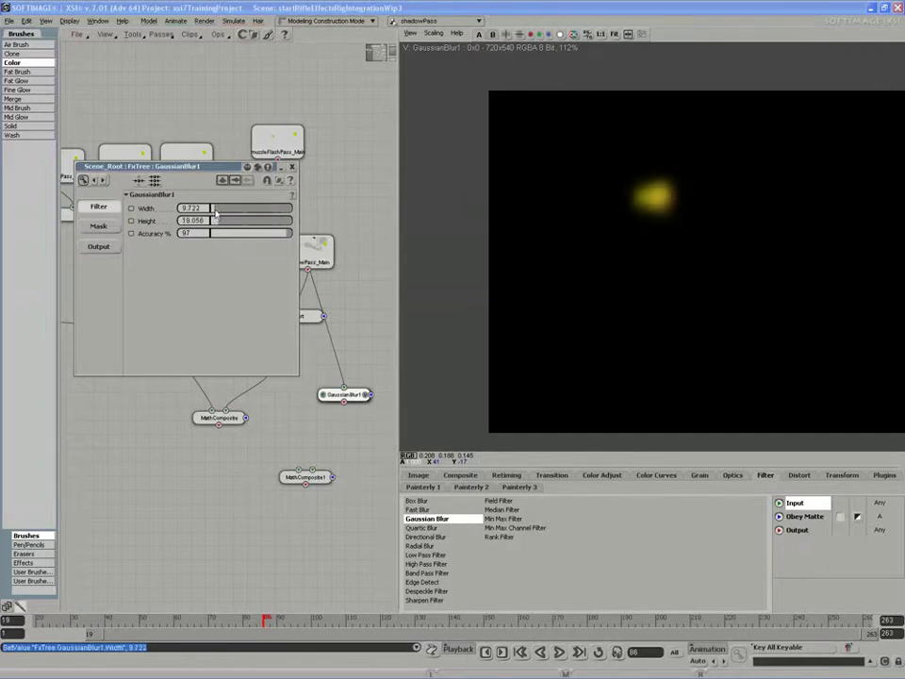
{"action": "left_click", "coordinate": [191, 209]}
{"action": "key", "text": "Tab"}
{"action": "type", "text": "8"}
{"action": "key", "text": "Tab"}
{"action": "left_click", "coordinate": [328, 264]}
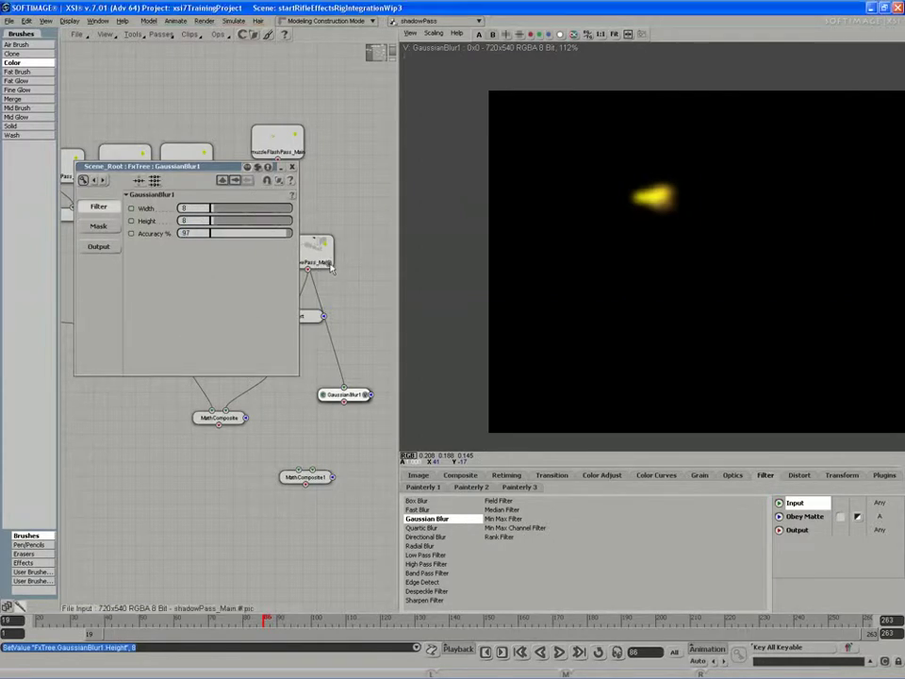
Compare the original muzzleFlashPass_Main image with the blurred GaussianBlur1 output in the viewer
{"action": "left_click", "coordinate": [291, 167]}
{"action": "left_click", "coordinate": [299, 153]}
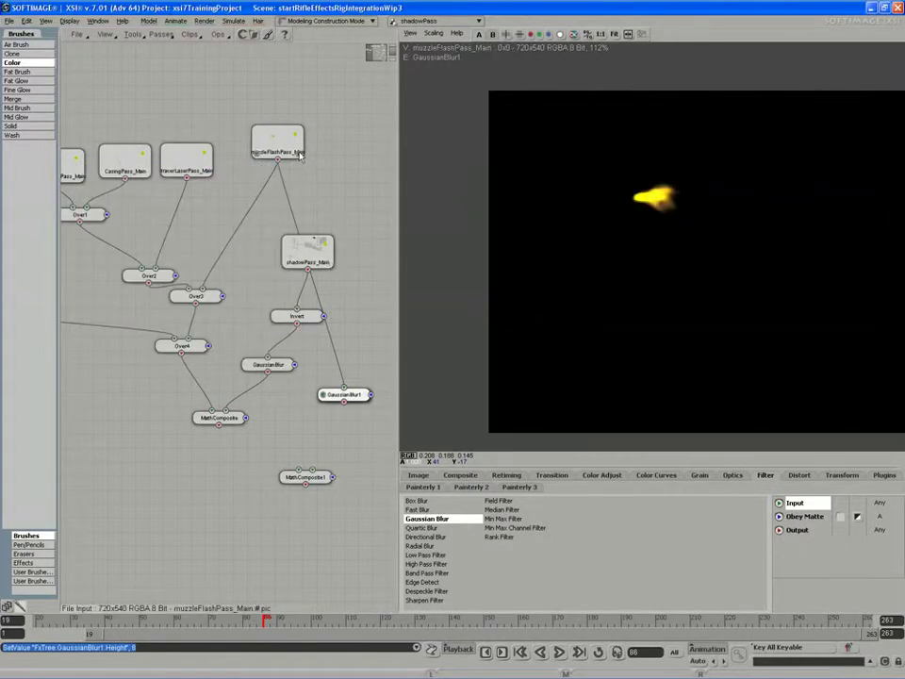
{"action": "left_click", "coordinate": [367, 396]}
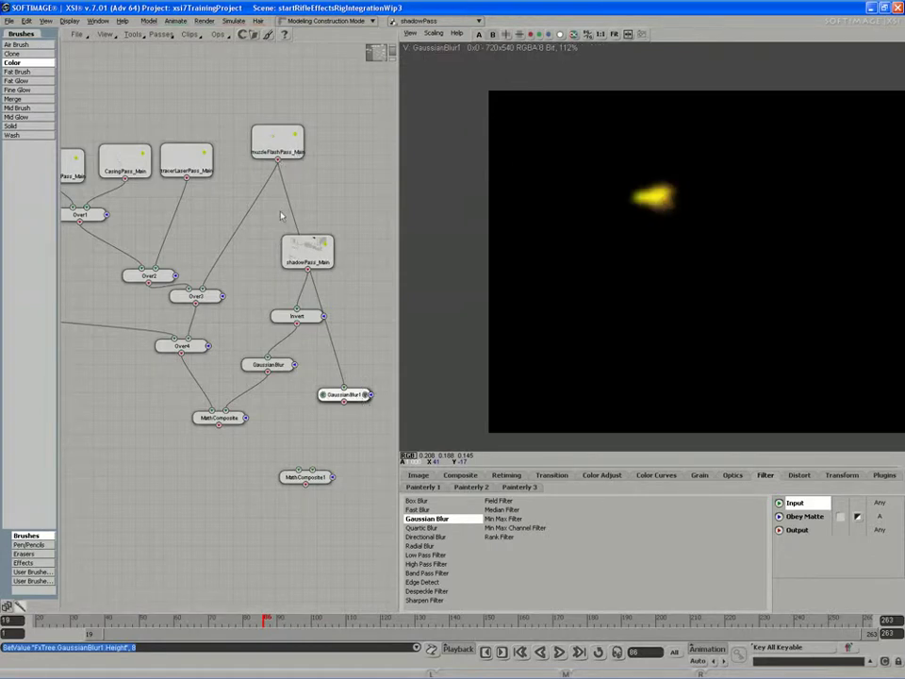
Set GaussianBlur1's width and height to 32 and compare its output with the original muzzle flash pass
{"action": "double_click", "coordinate": [332, 393]}
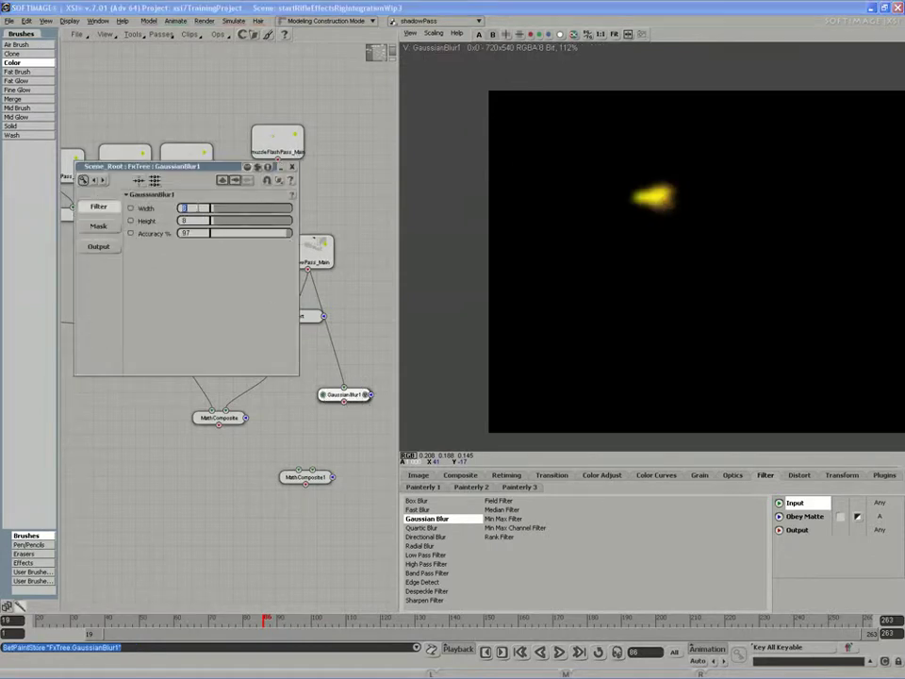
{"action": "type", "text": "32"}
{"action": "key", "text": "Tab"}
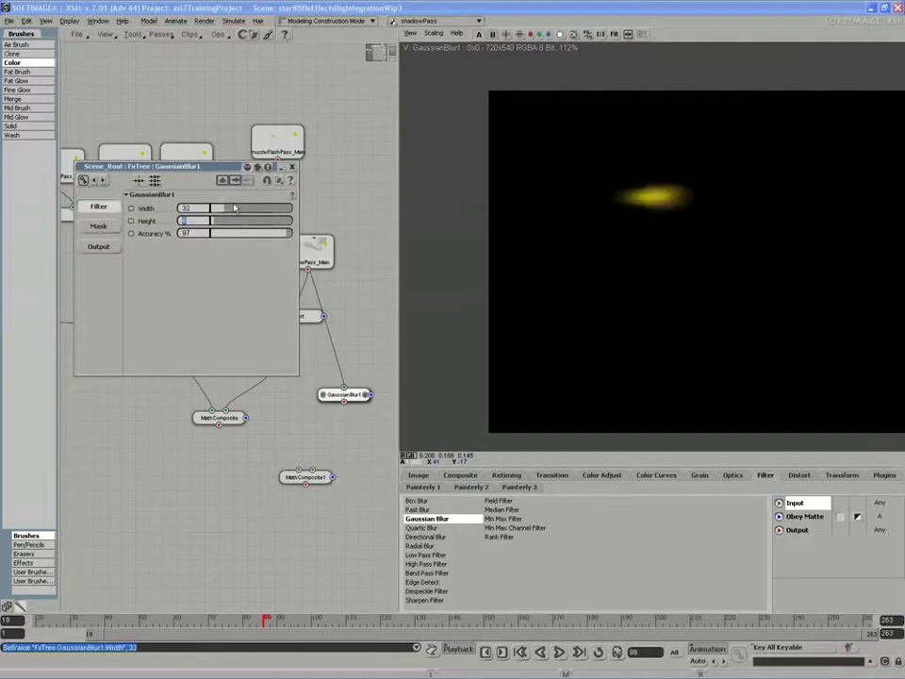
{"action": "type", "text": "32"}
{"action": "key", "text": "Tab"}
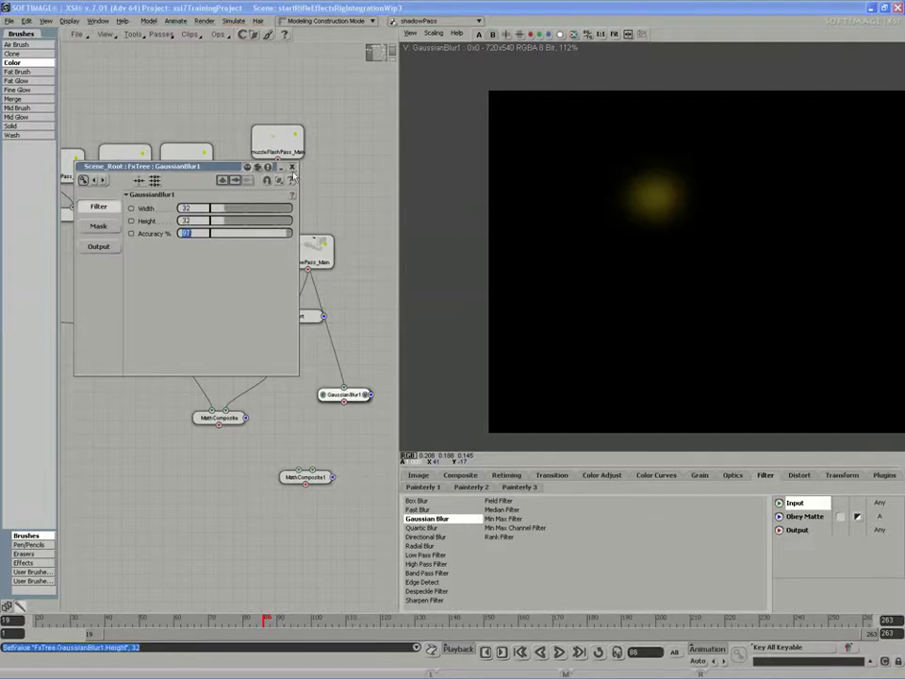
{"action": "left_click", "coordinate": [291, 168]}
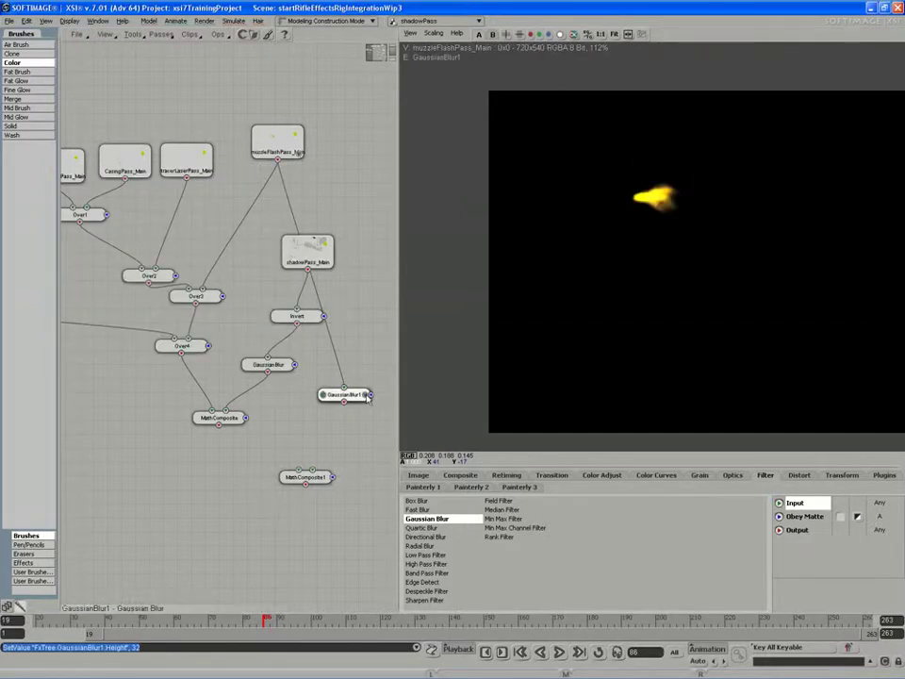
{"action": "left_click", "coordinate": [367, 395]}
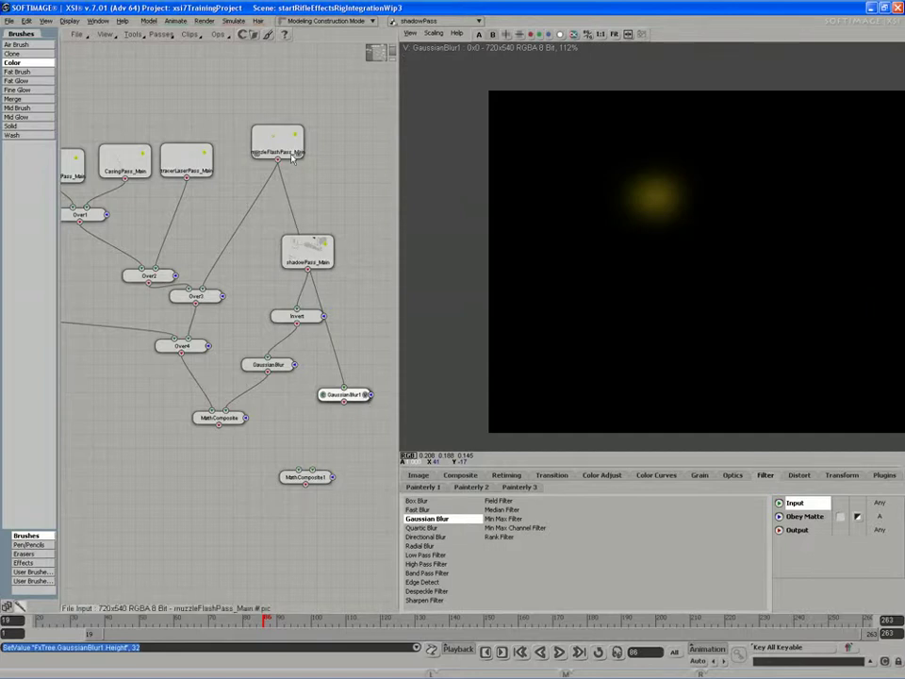
Feed MathComposite and GaussianBlur1 into the two inputs of MathComposite1 and check the composite at frame 168
{"action": "left_click", "coordinate": [241, 419]}
{"action": "left_click_drag", "start_coordinate": [227, 418], "coordinate": [300, 472]}
{"action": "left_click_drag", "start_coordinate": [242, 423], "coordinate": [300, 470]}
{"action": "left_click_drag", "start_coordinate": [344, 403], "coordinate": [314, 477]}
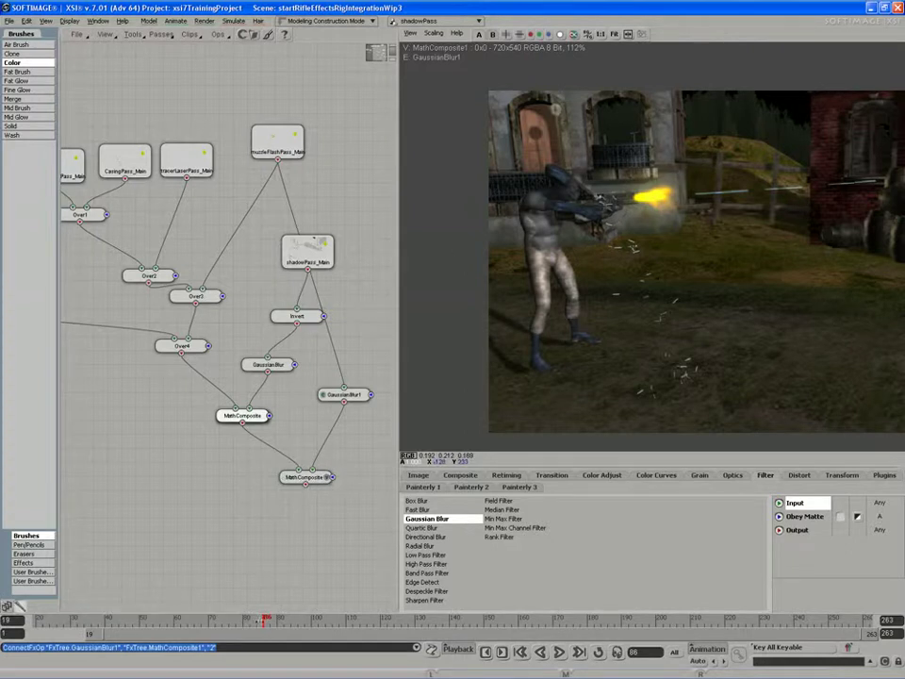
{"action": "left_click_drag", "start_coordinate": [257, 621], "coordinate": [546, 629]}
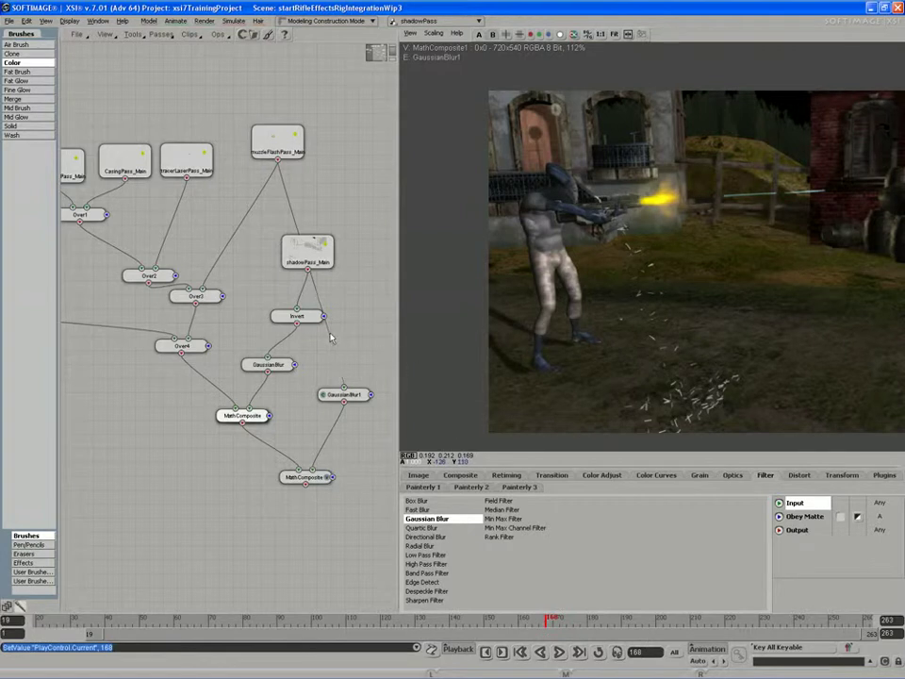
Reposition the shadowPass_Main and GaussianBlur1 nodes so the muzzle flash connection runs clear of the shadow nodes
{"action": "left_click_drag", "start_coordinate": [307, 250], "coordinate": [276, 245]}
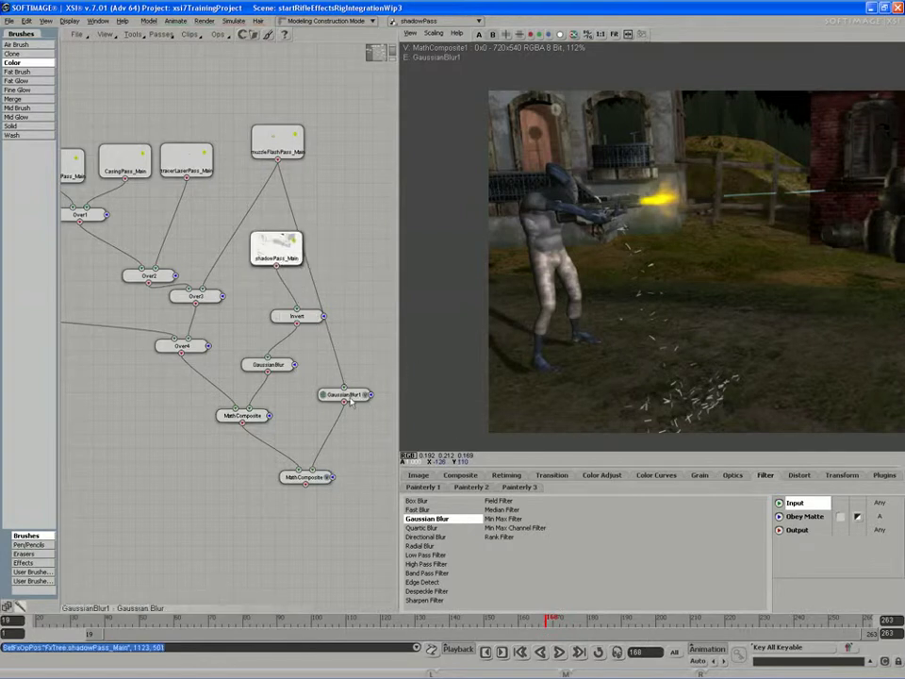
{"action": "left_click_drag", "start_coordinate": [327, 396], "coordinate": [345, 351]}
{"action": "double_click", "coordinate": [345, 348]}
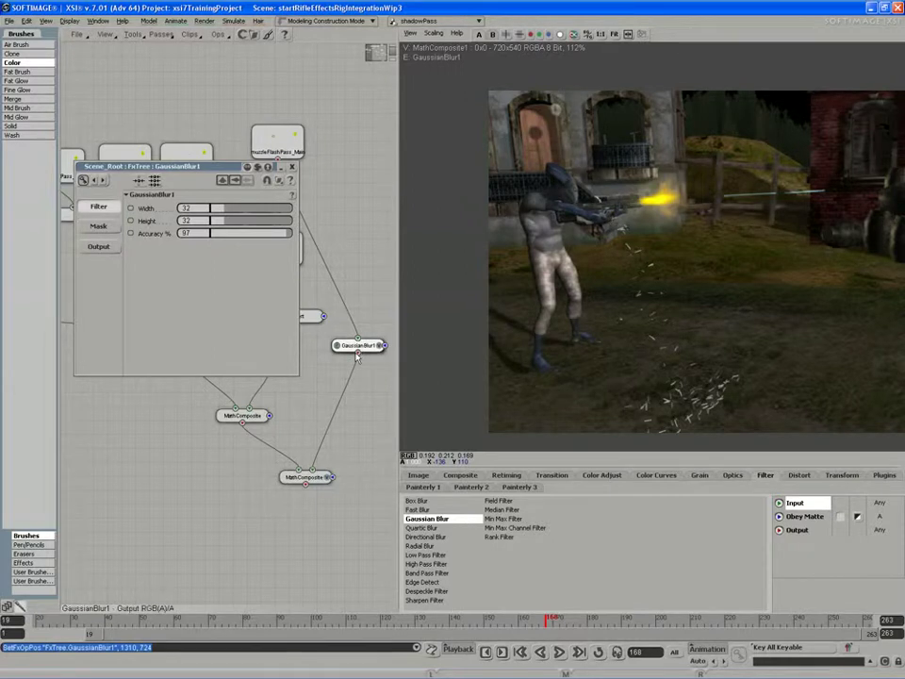
{"action": "left_click_drag", "start_coordinate": [358, 352], "coordinate": [353, 359]}
Try a stronger muzzle flash blur by setting GaussianBlur1's width and height to 64
{"action": "double_click", "coordinate": [200, 207]}
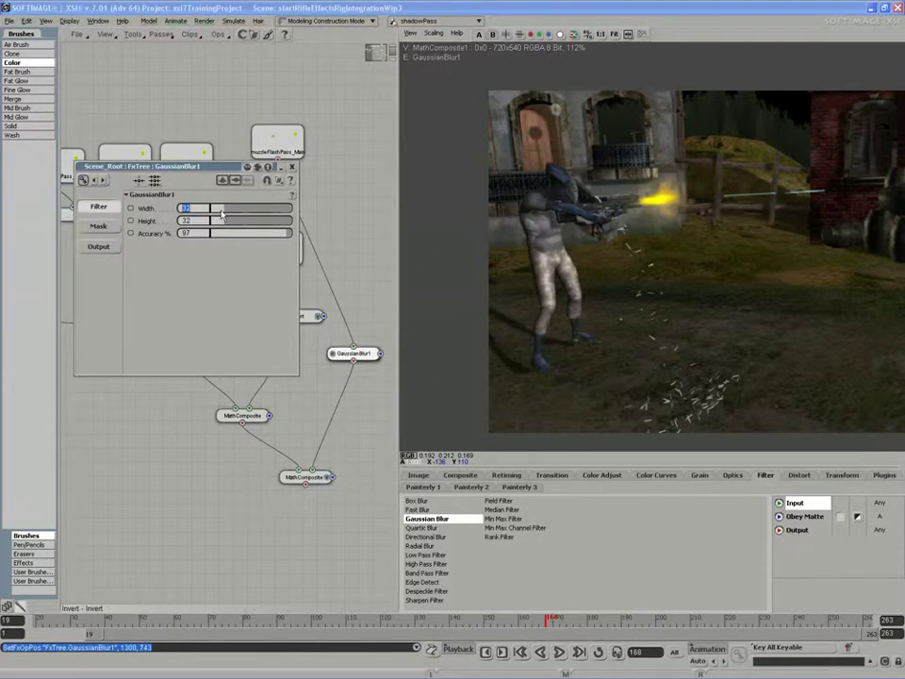
{"action": "type", "text": "64"}
{"action": "key", "text": "Tab"}
{"action": "type", "text": "64"}
{"action": "key", "text": "Tab"}
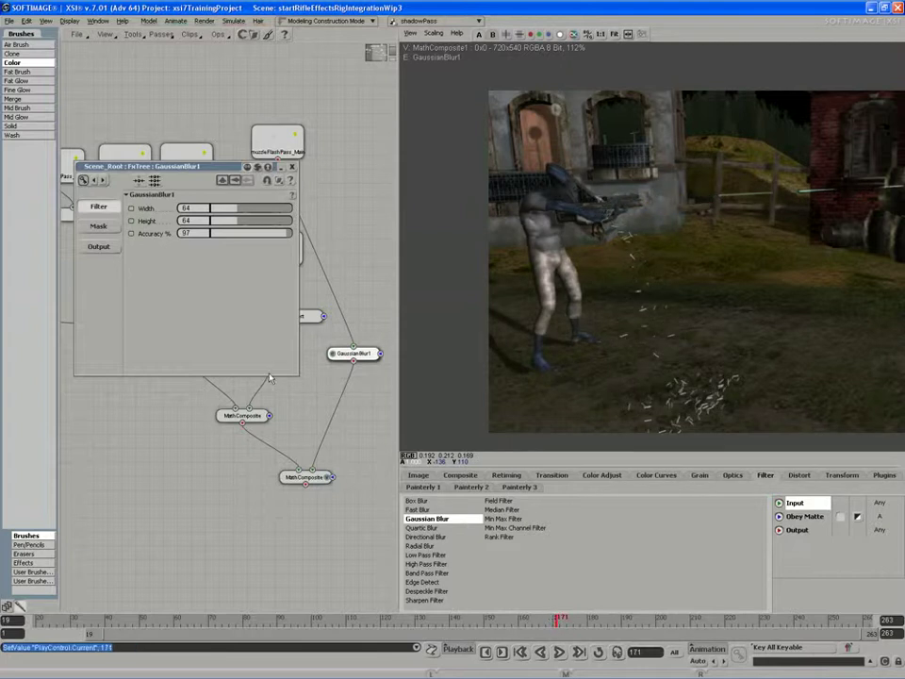
Set GaussianBlur1's width and height back to 32 and check the composite at frame 122
{"action": "left_click", "coordinate": [194, 208]}
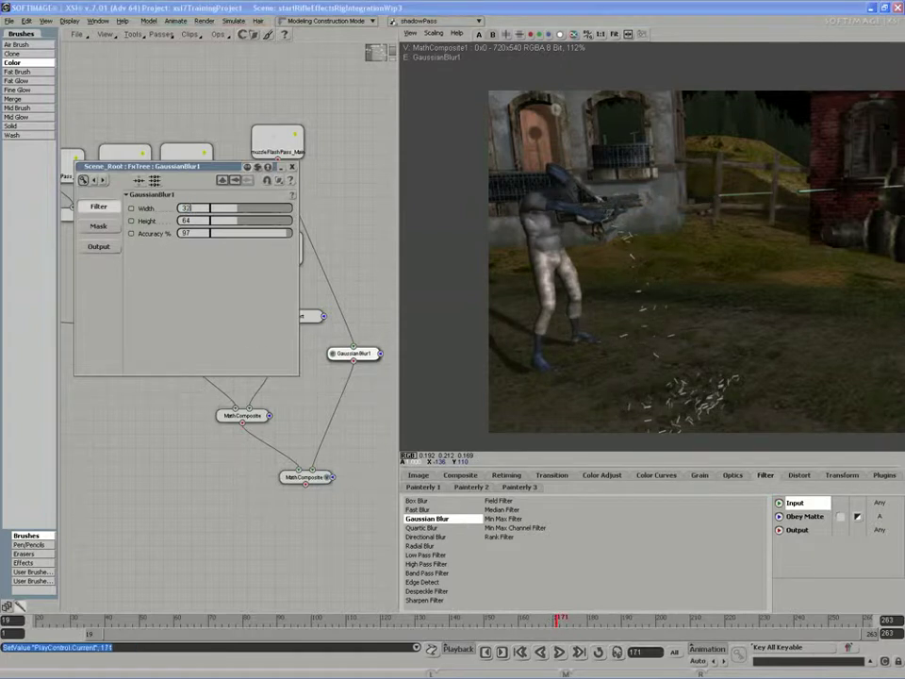
{"action": "key", "text": "Tab"}
{"action": "type", "text": "32"}
{"action": "key", "text": "Tab"}
{"action": "left_click_drag", "start_coordinate": [380, 623], "coordinate": [387, 623]}
{"action": "left_click", "coordinate": [293, 169]}
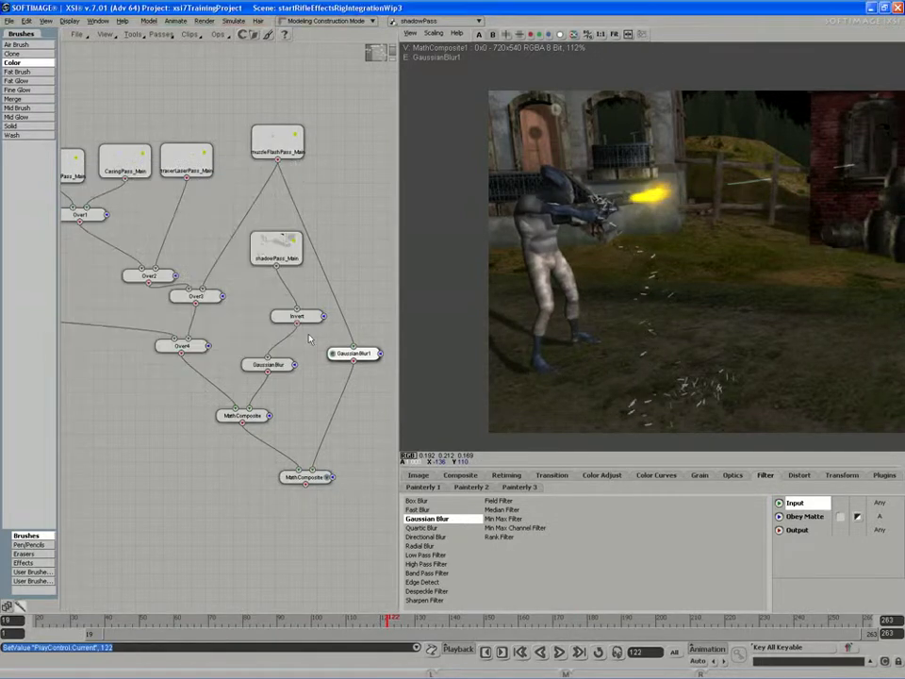
{"action": "middle_click_drag", "start_coordinate": [340, 356], "coordinate": [309, 352]}
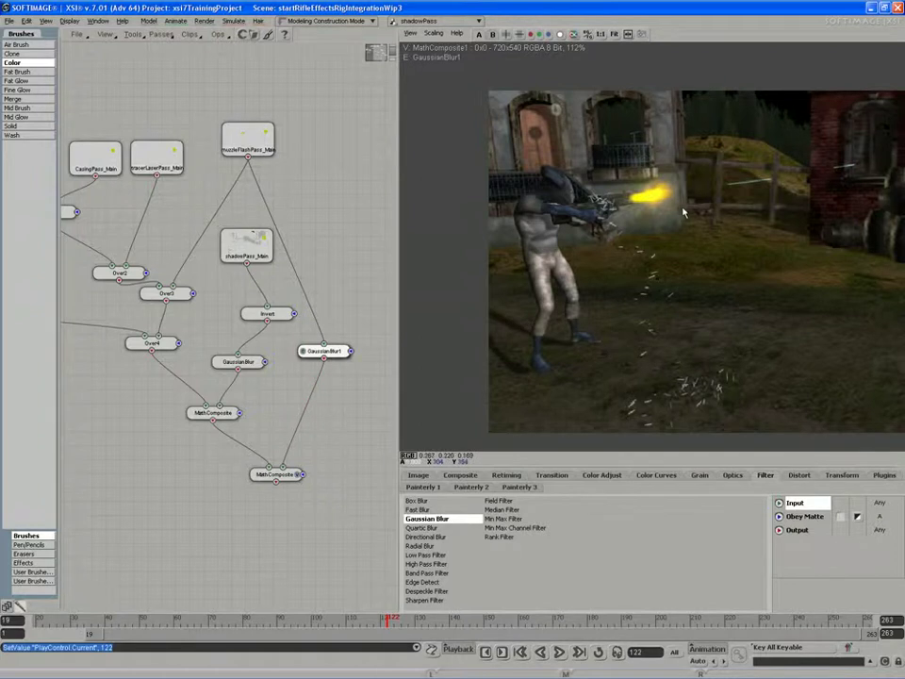